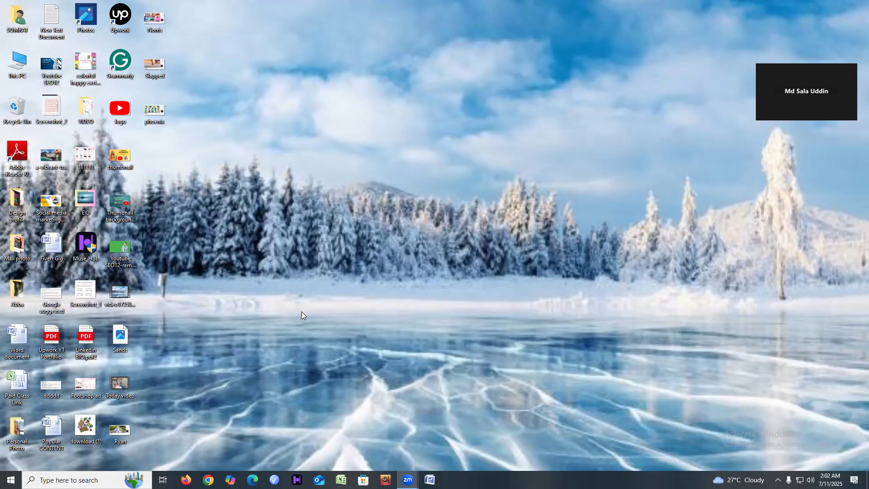
Open Chrome with the first profile offered and go to youtube.com.
left_click(208, 480)
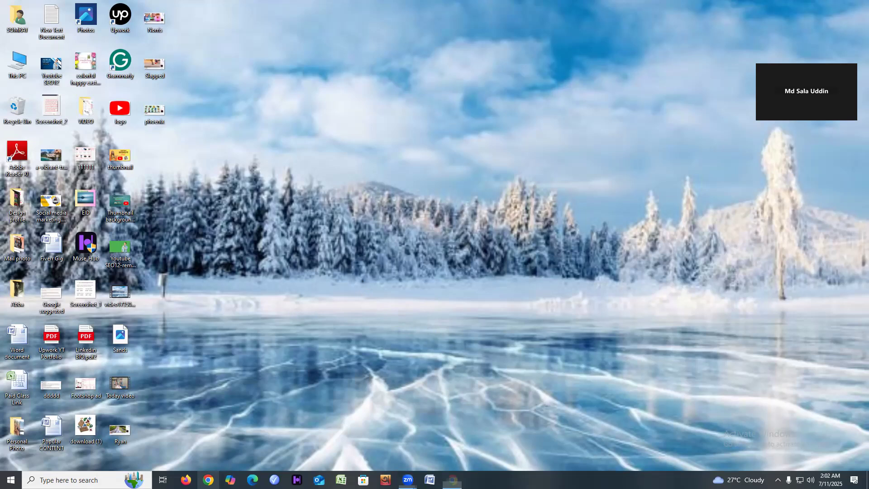
left_click(551, 225)
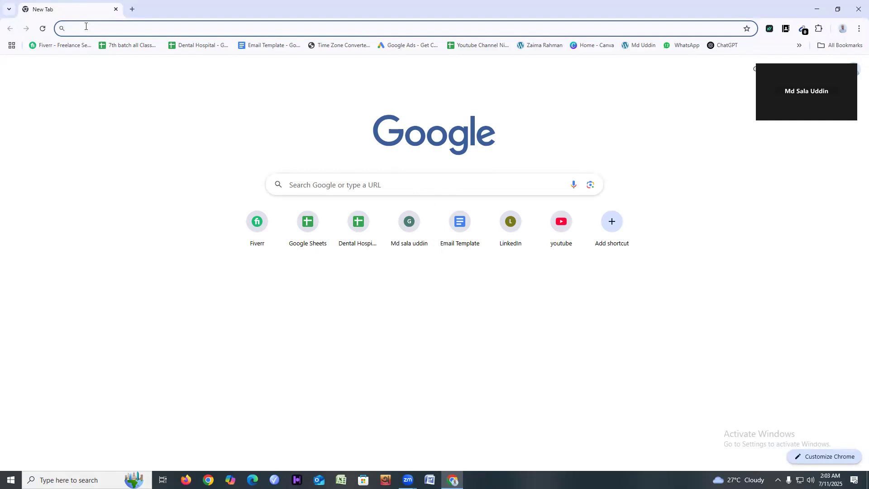
type("you")
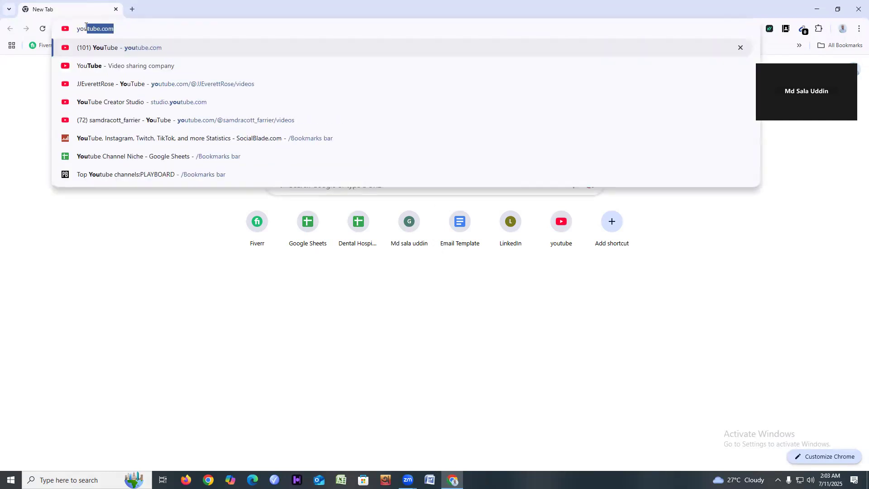
key("Return")
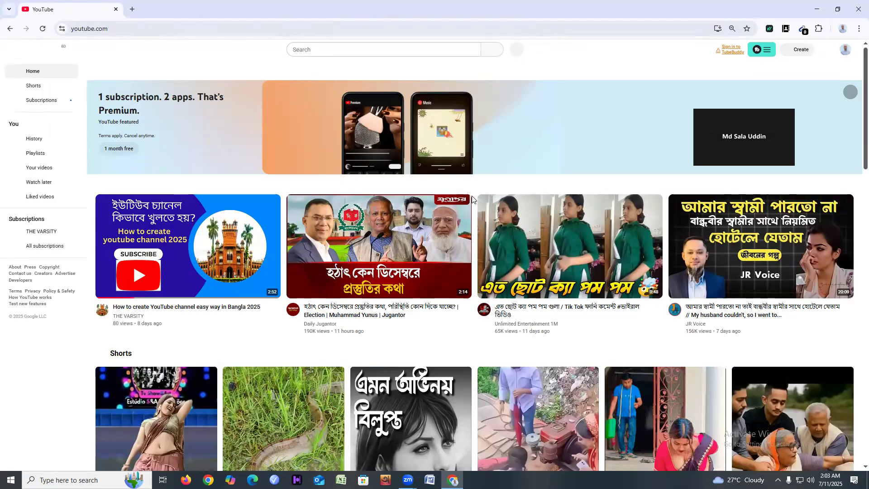
Open YouTube Studio for the signed-in channel.
mouse_move(530, 202)
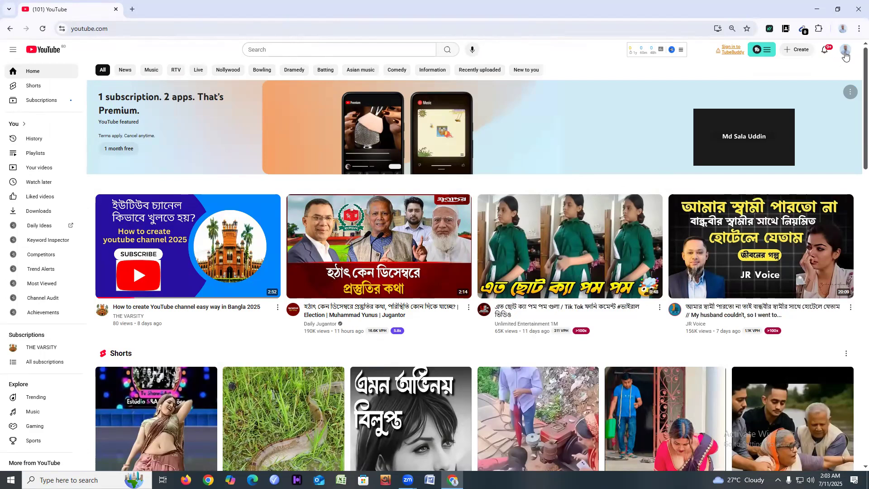
left_click(845, 51)
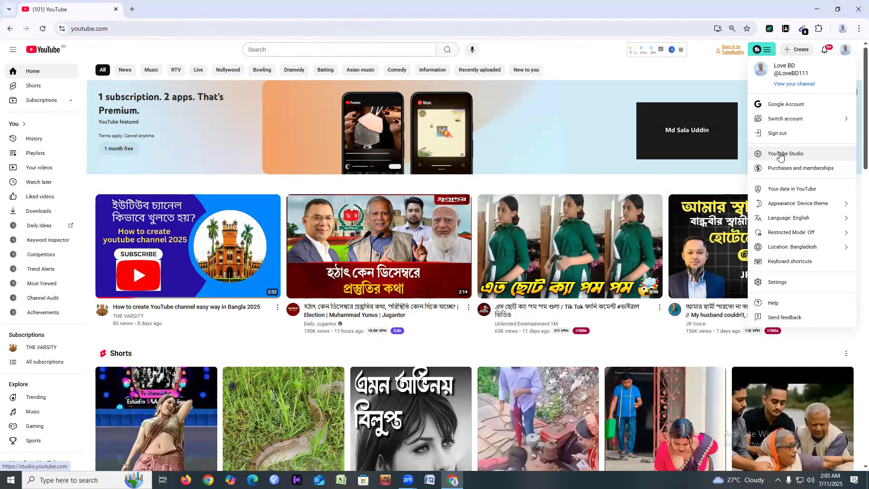
left_click(780, 156)
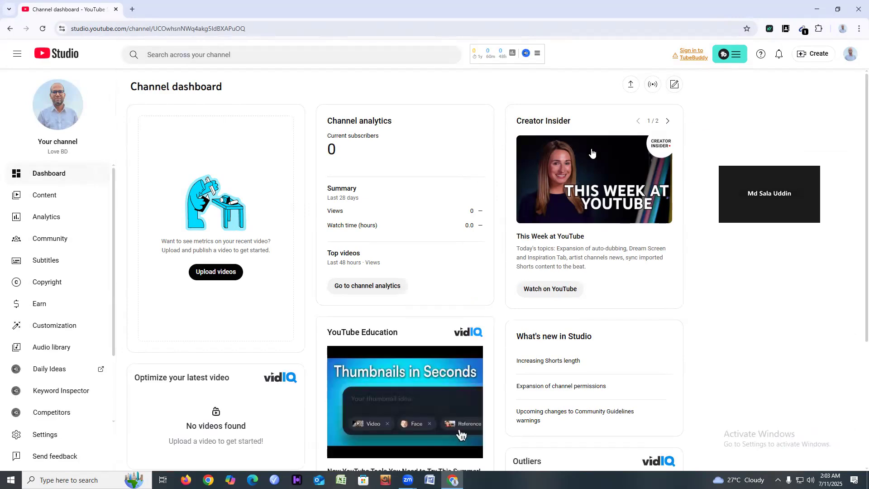
left_click(819, 55)
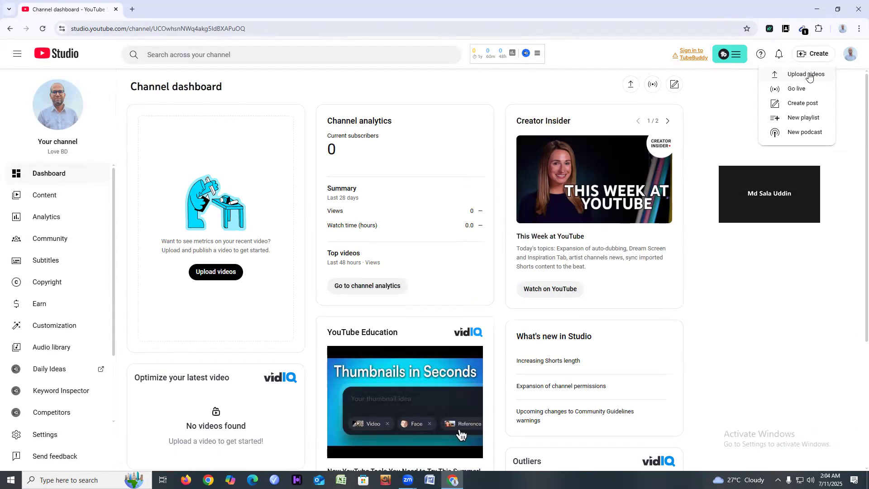
left_click(735, 88)
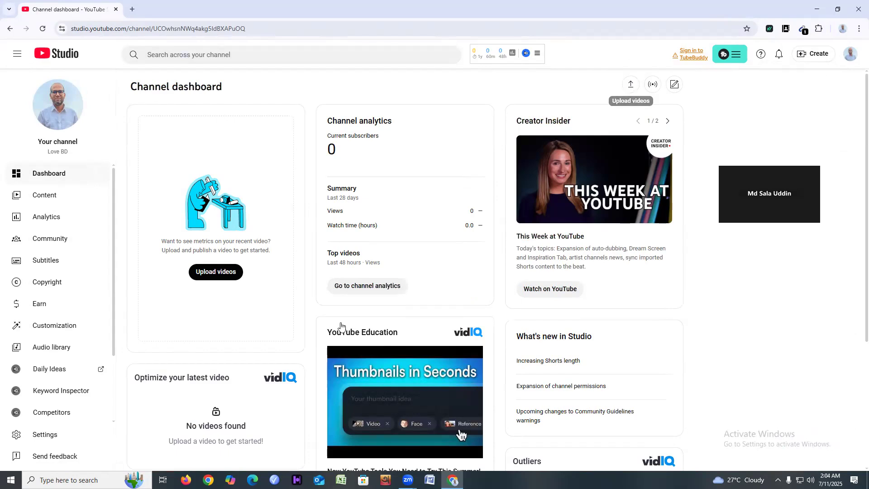
left_click(215, 273)
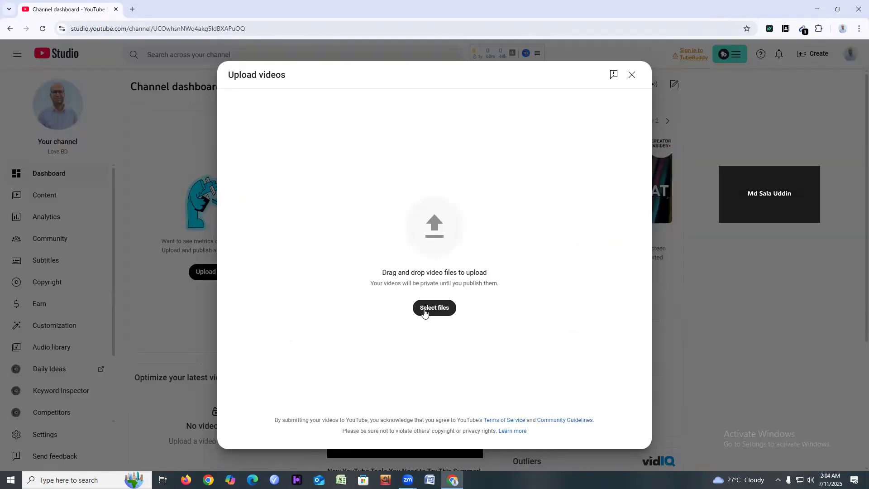
left_click(632, 75)
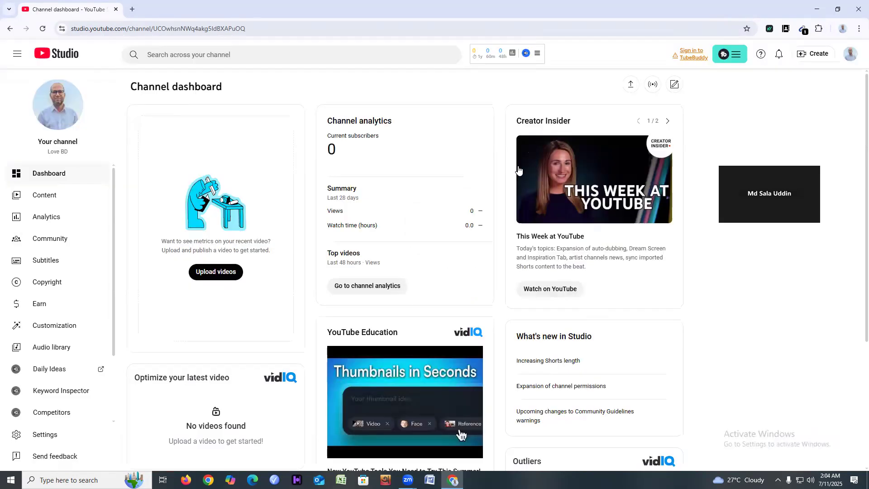
Start a video upload and choose the file "Today video" from the Desktop folder.
left_click(632, 85)
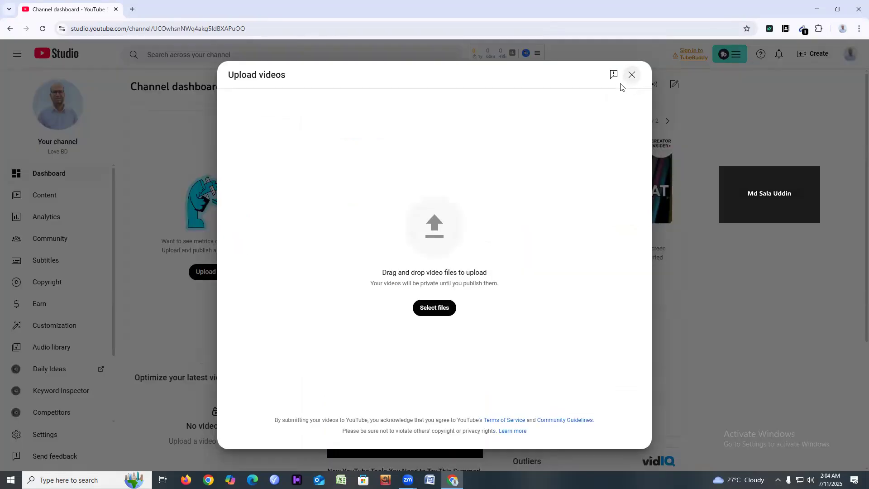
left_click(433, 309)
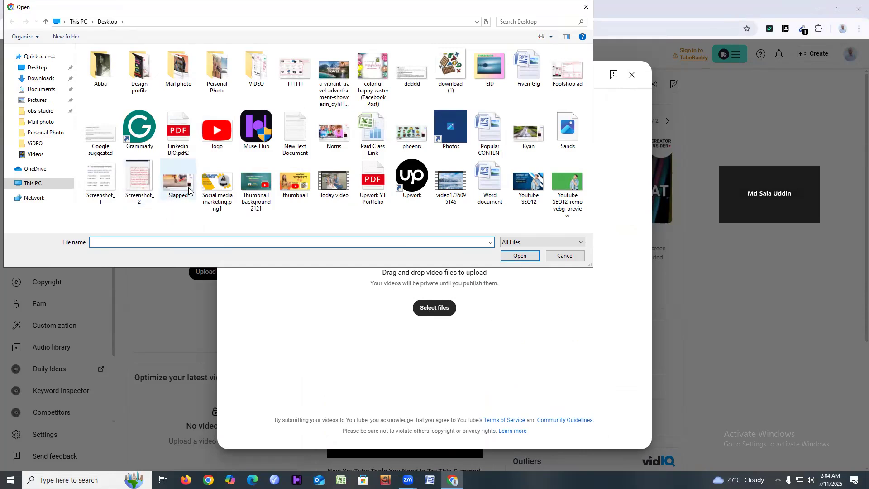
left_click(39, 68)
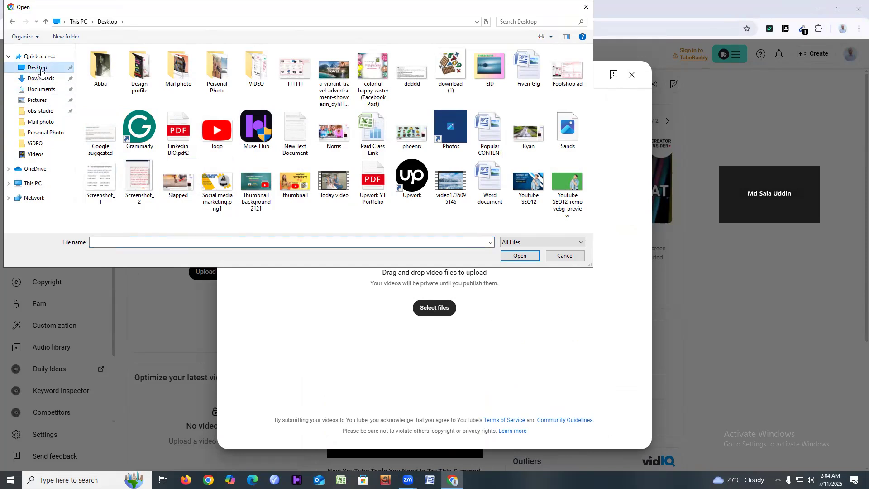
left_click(331, 183)
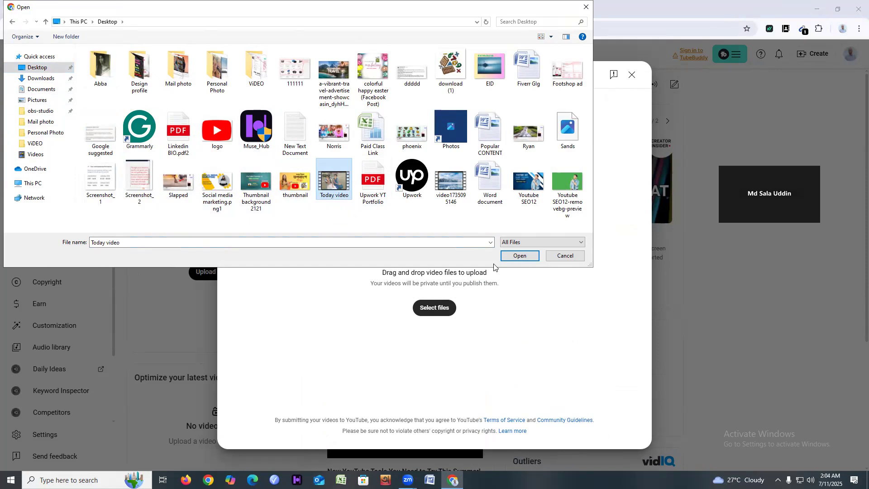
left_click(520, 255)
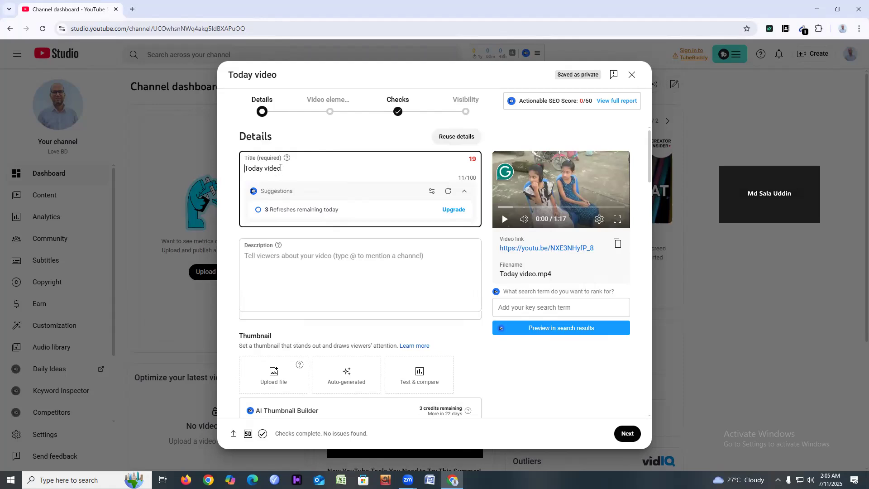
Try to upload a custom thumbnail file for the video, cancelling the phone verification request.
scroll(409, 231, "down", 1)
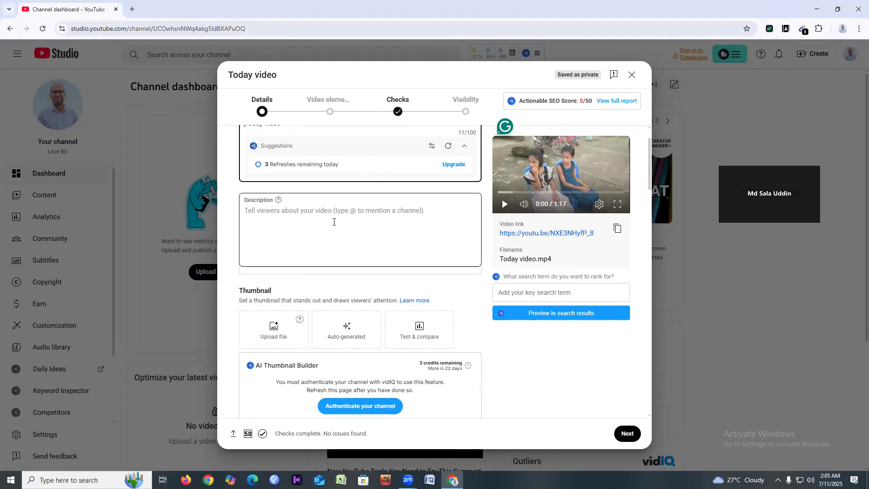
scroll(333, 222, "down", 2)
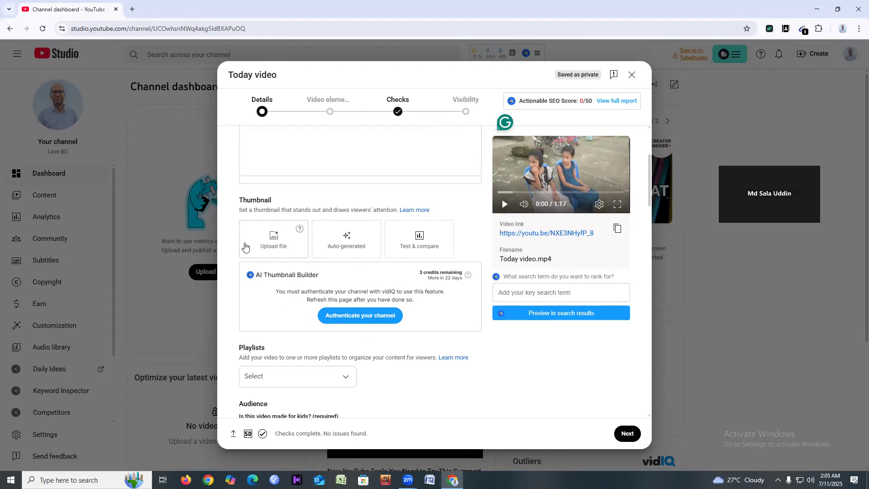
left_click(273, 236)
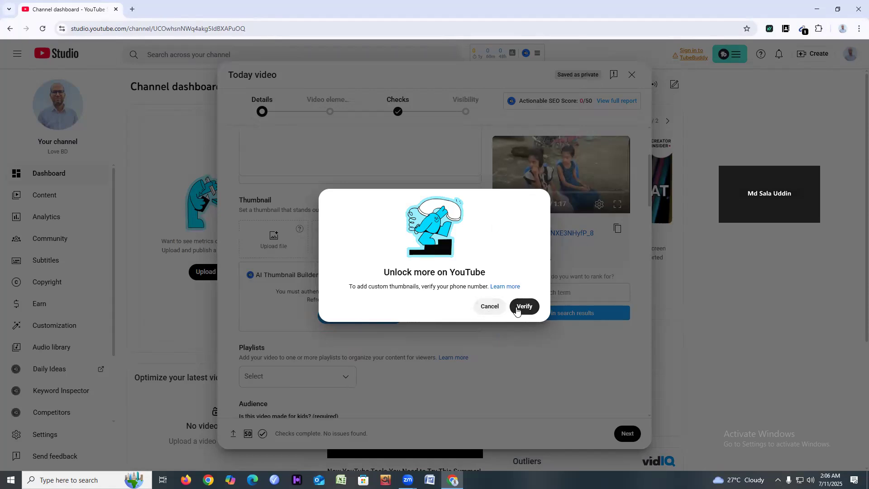
left_click(490, 307)
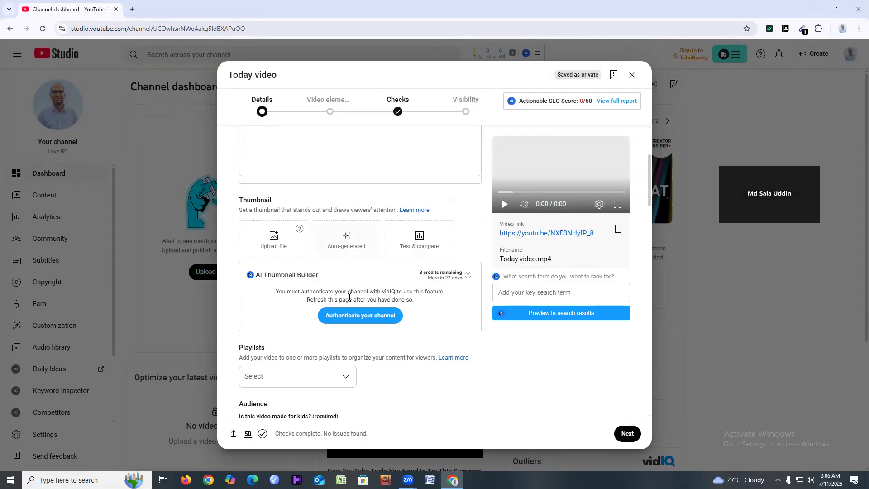
scroll(269, 273, "down", 2)
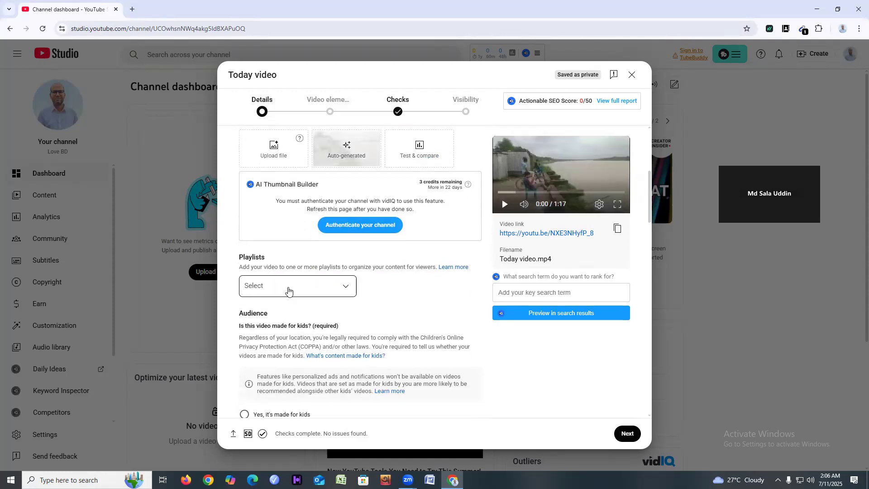
scroll(279, 287, "down", 2)
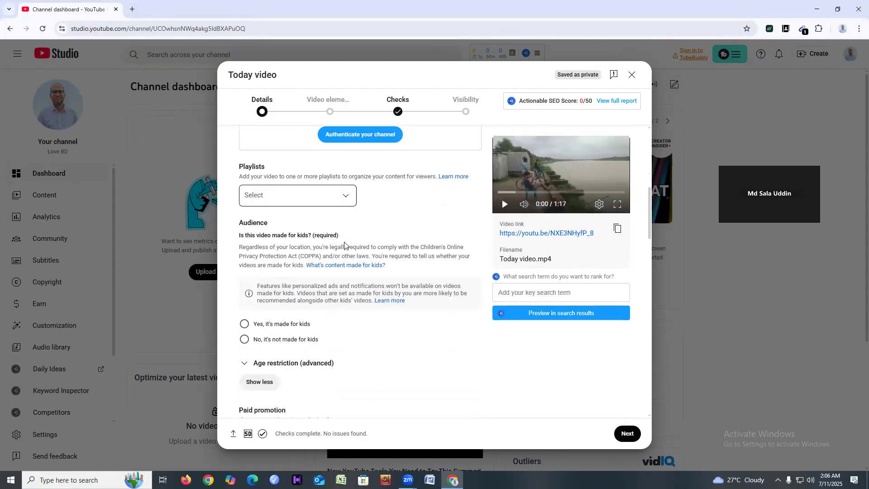
left_click(346, 198)
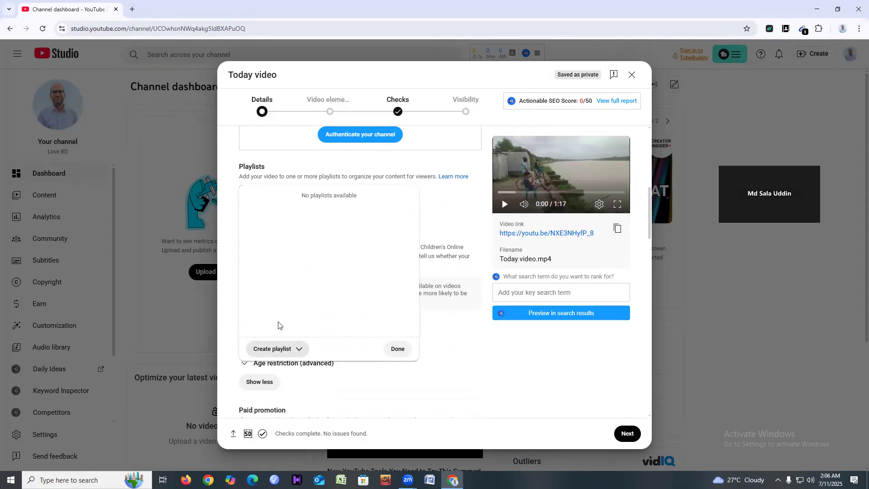
left_click(450, 334)
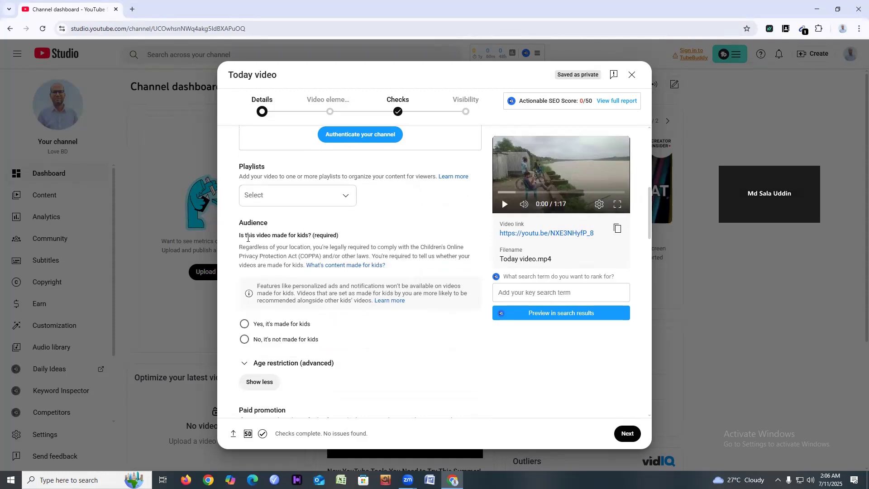
Mark the video as not made for kids and answer No to the altered content question.
left_click(245, 340)
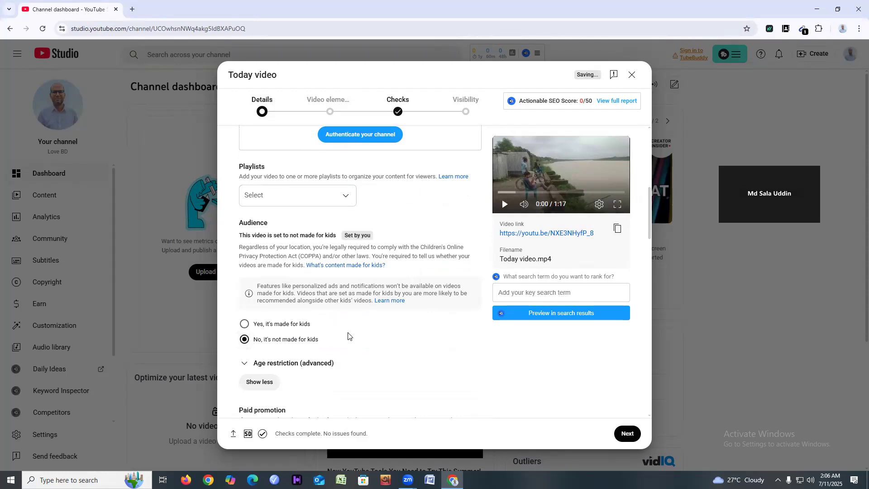
scroll(348, 336, "down", 3)
scroll(346, 333, "down", 3)
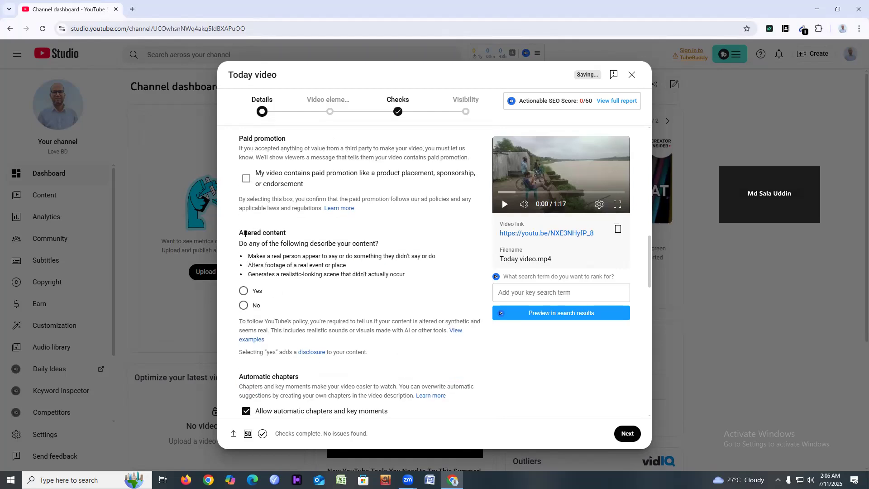
left_click(244, 306)
Set the video language to Bangla.
scroll(330, 308, "down", 2)
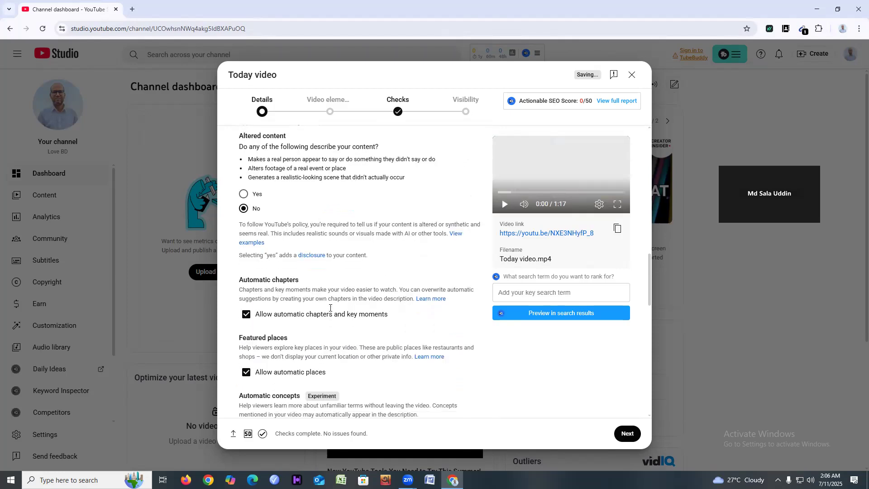
scroll(330, 308, "down", 5)
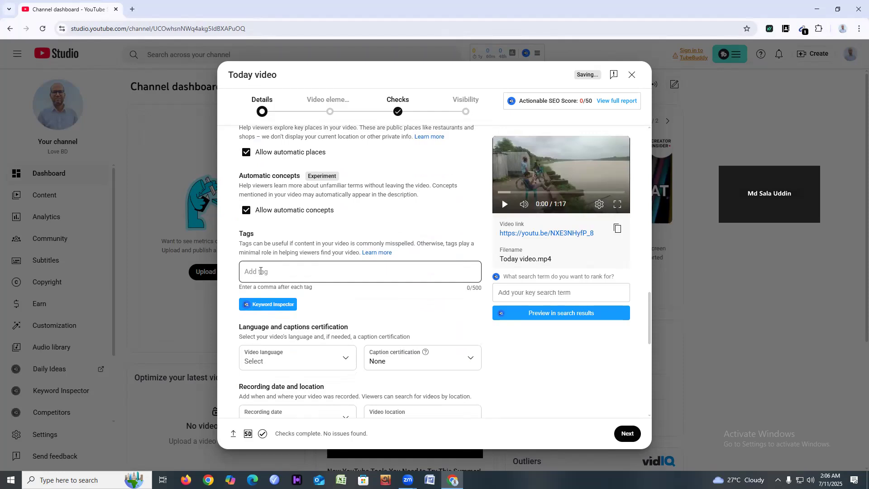
scroll(297, 289, "down", 1)
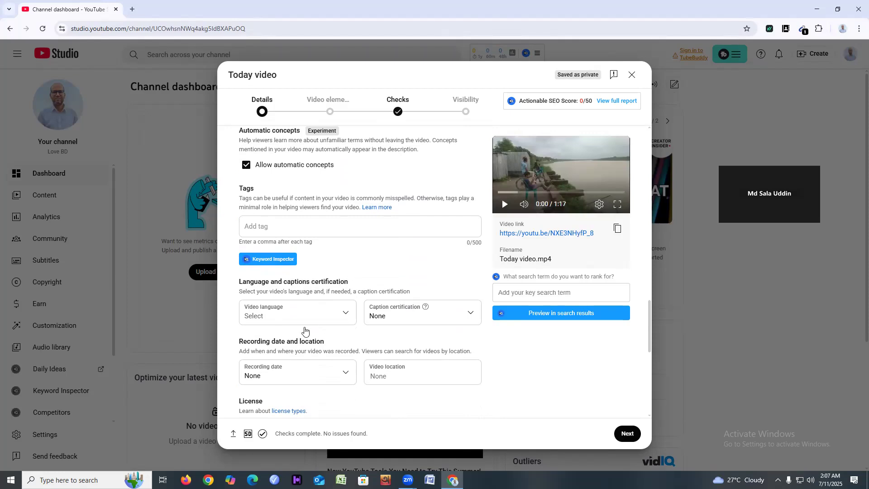
left_click(346, 316)
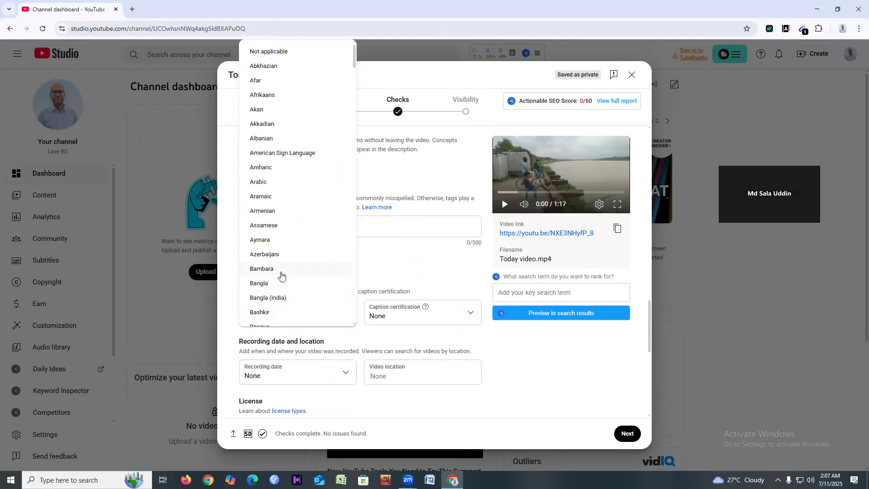
left_click(259, 284)
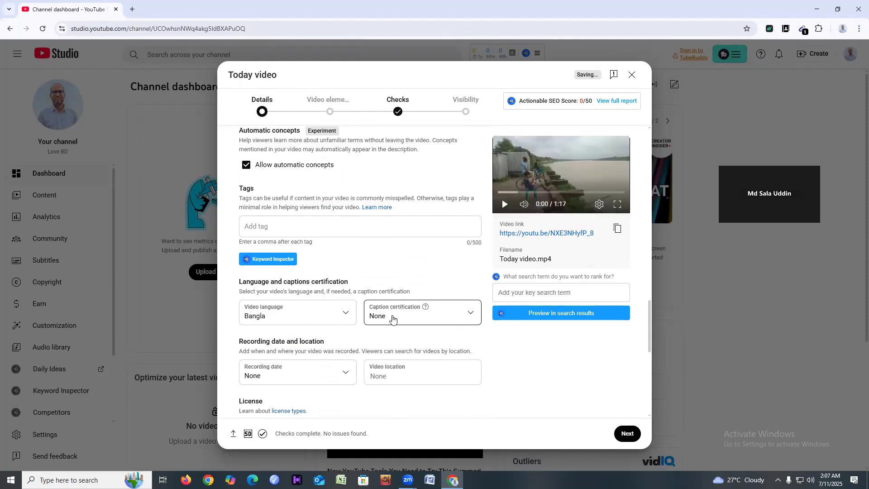
Choose Entertainment as the video's category, below the license and Shorts remixing options.
scroll(393, 318, "down", 2)
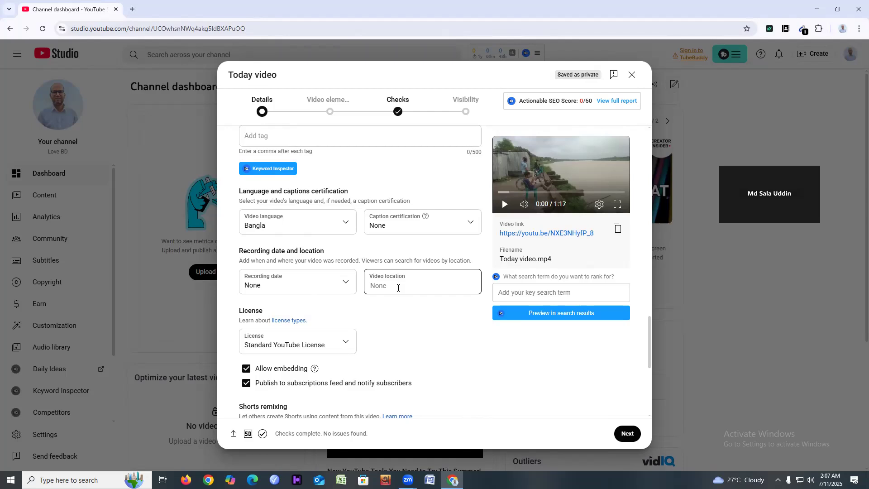
scroll(349, 299, "down", 1)
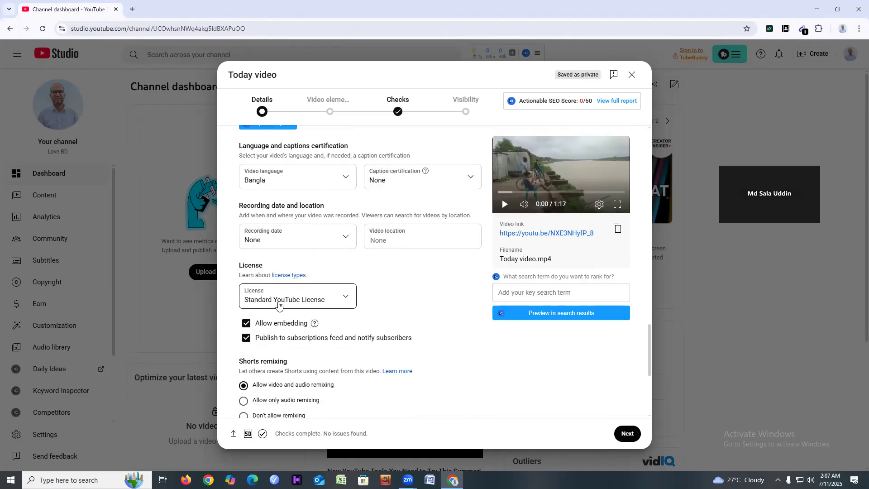
scroll(318, 304, "down", 2)
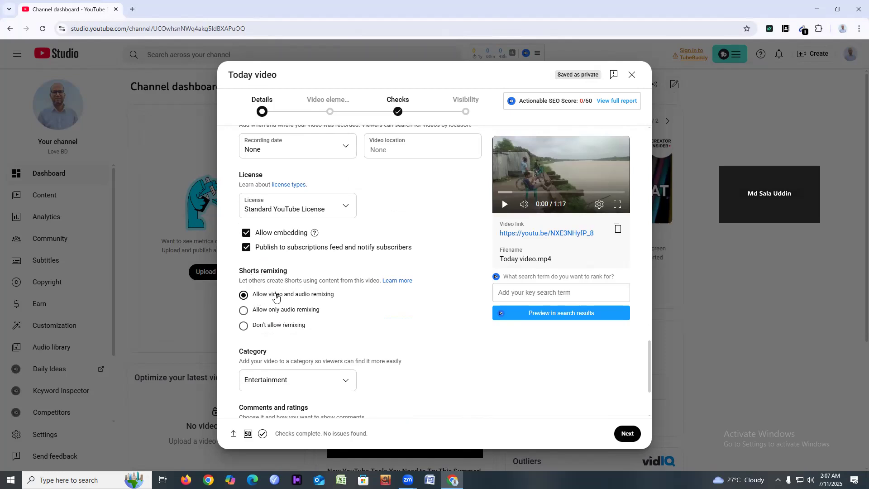
scroll(283, 307, "down", 2)
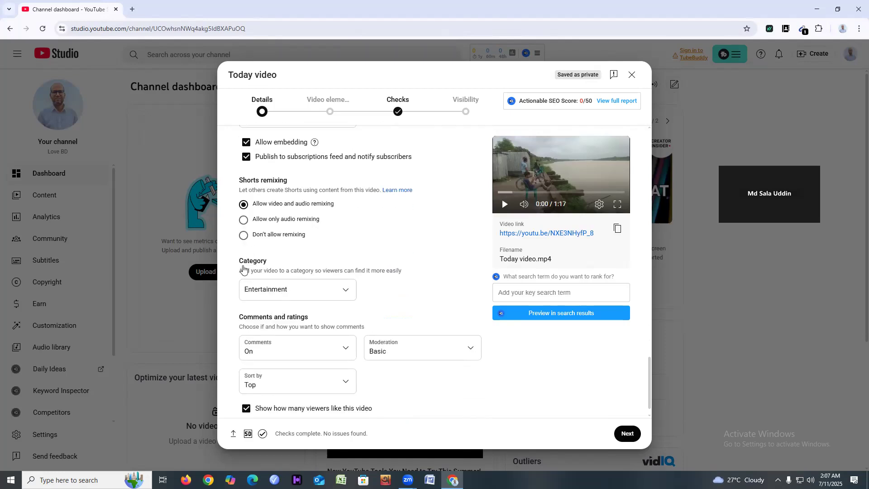
left_click(345, 295)
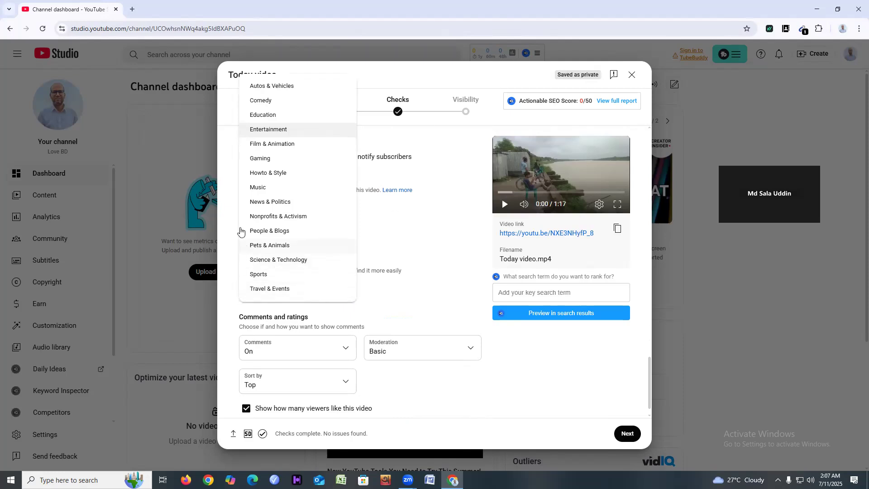
left_click(262, 131)
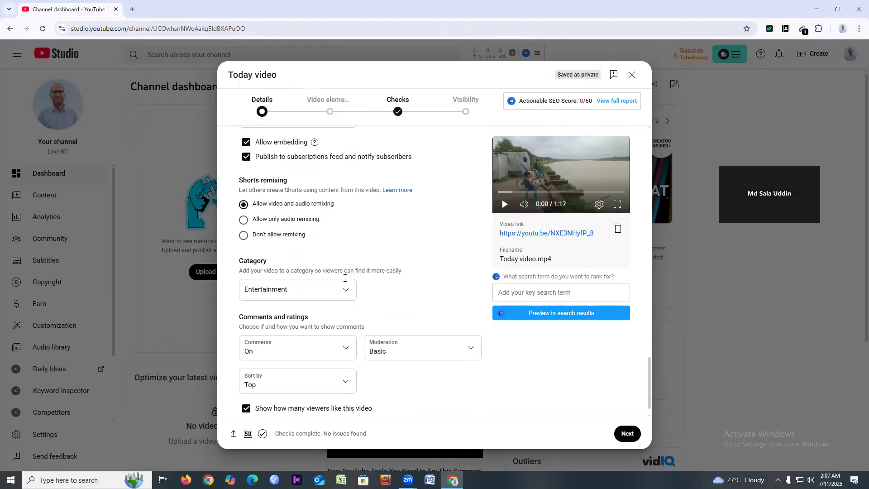
Set the video's comments to On with Basic moderation and Top as the sort order.
scroll(306, 304, "down", 1)
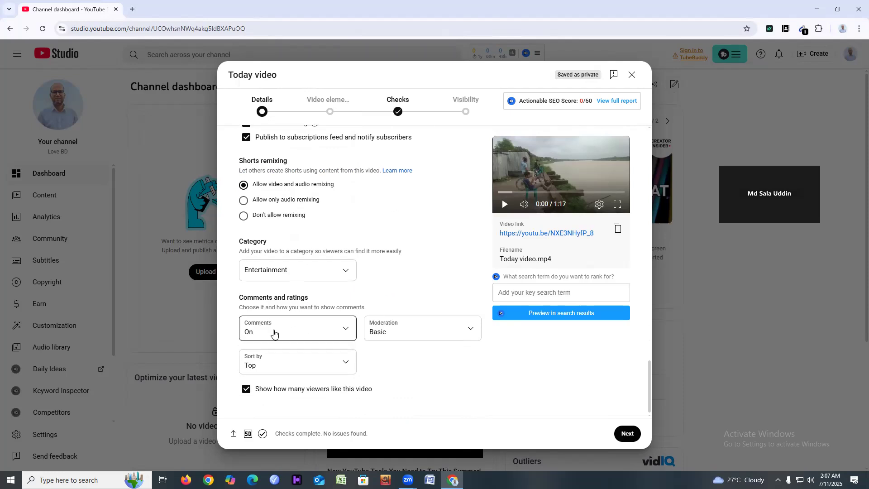
left_click(347, 332)
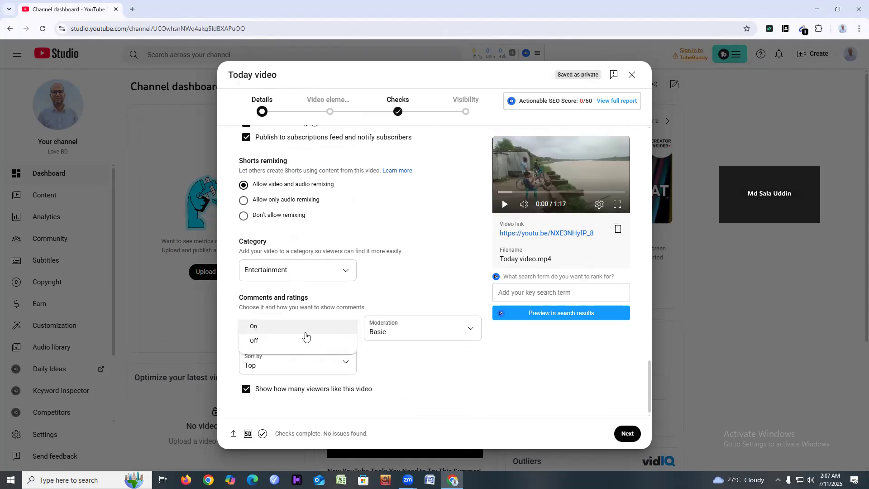
left_click(266, 328)
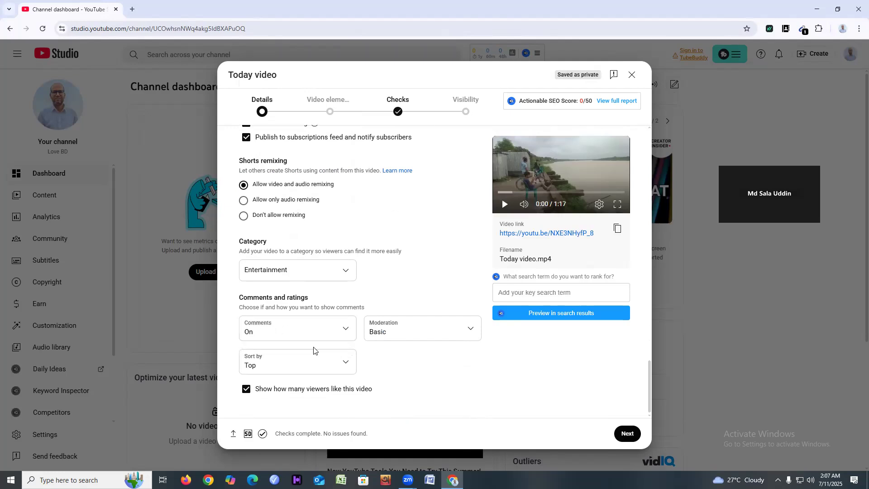
left_click(470, 333)
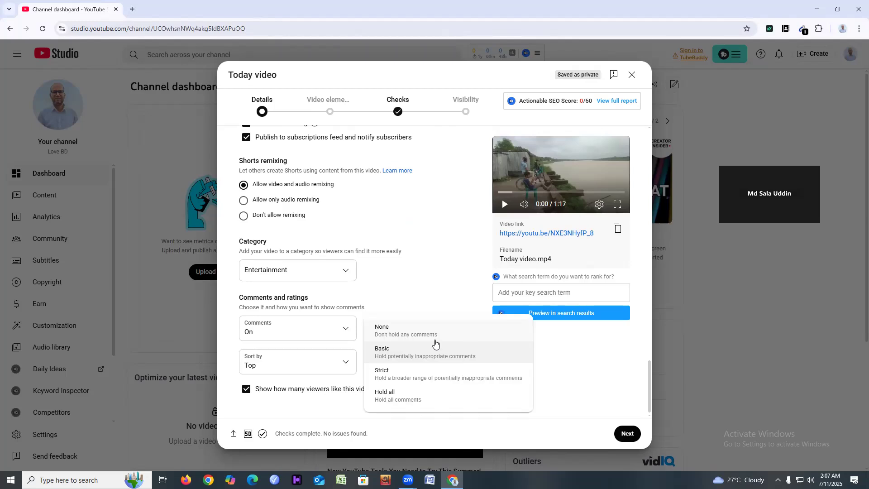
left_click(383, 353)
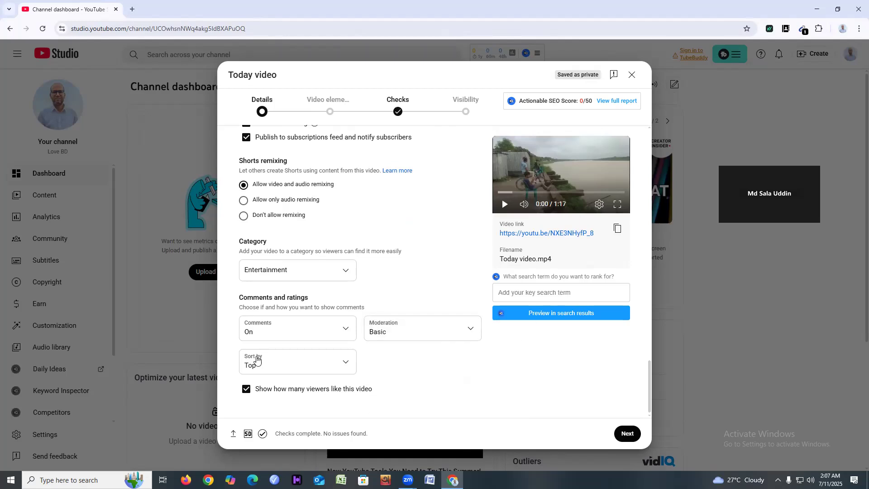
left_click(347, 364)
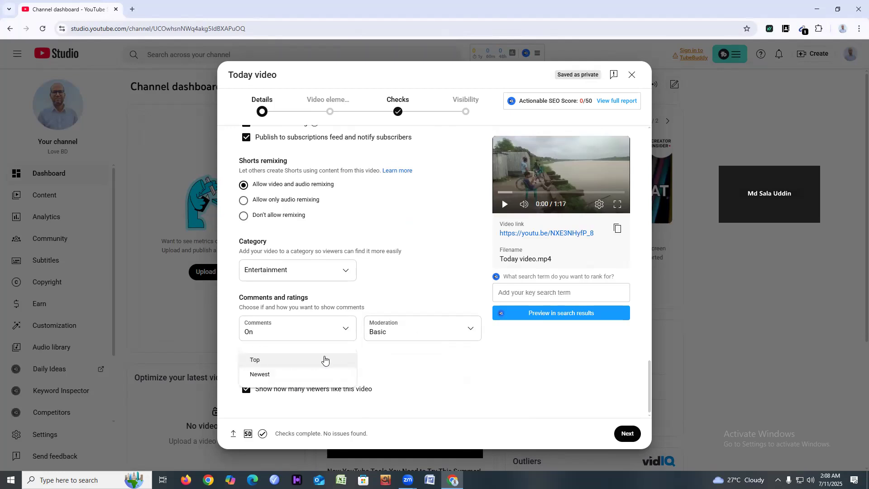
left_click(417, 359)
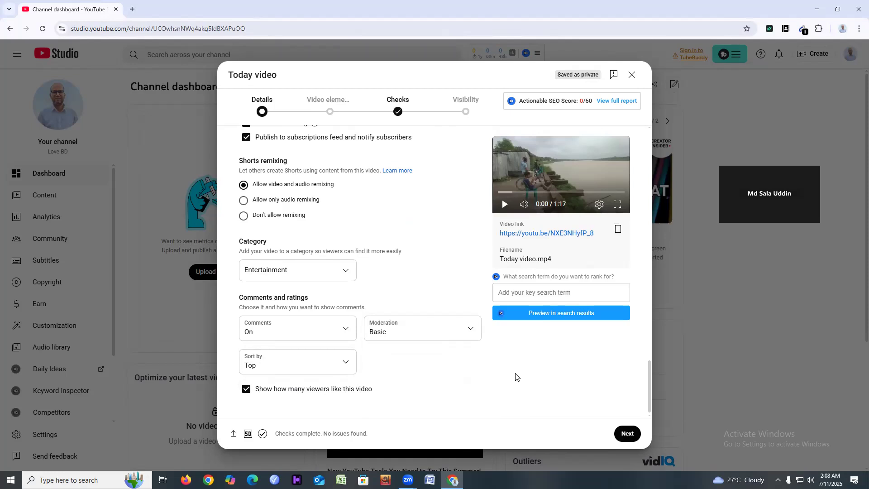
Proceed from the details through video elements and checks to the visibility stage, adding no subtitles, end screen or cards.
left_click(614, 433)
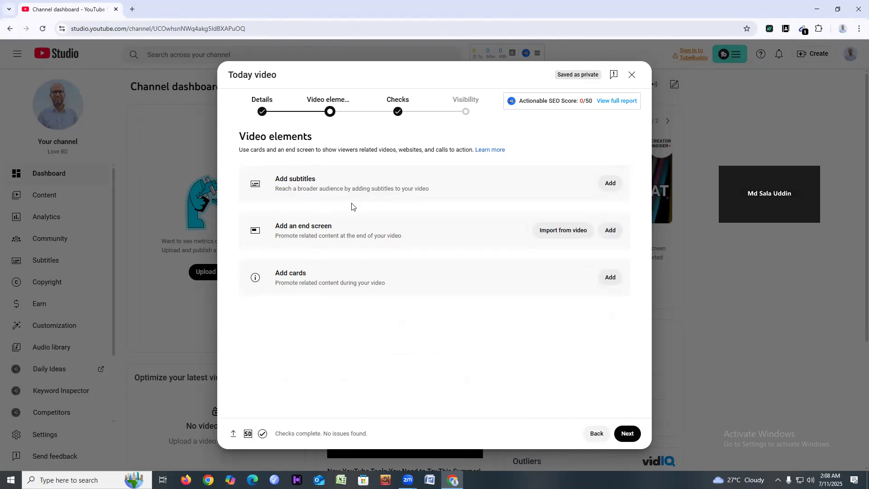
left_click(625, 433)
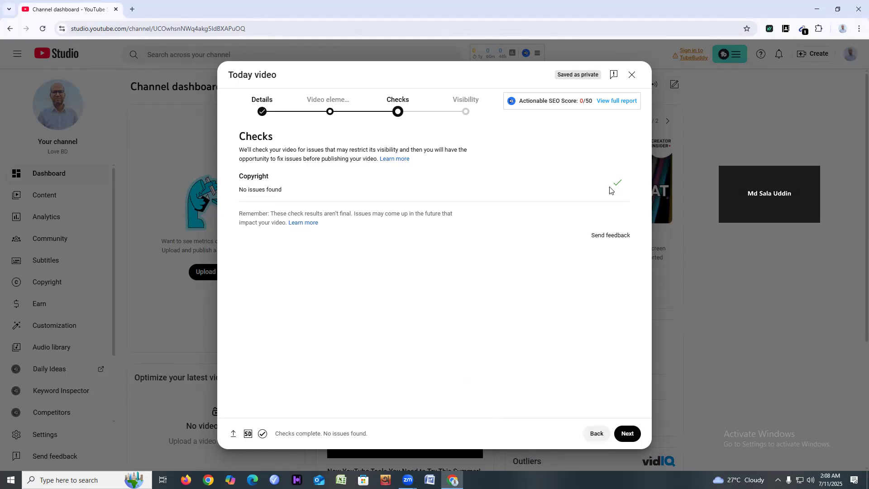
left_click(626, 435)
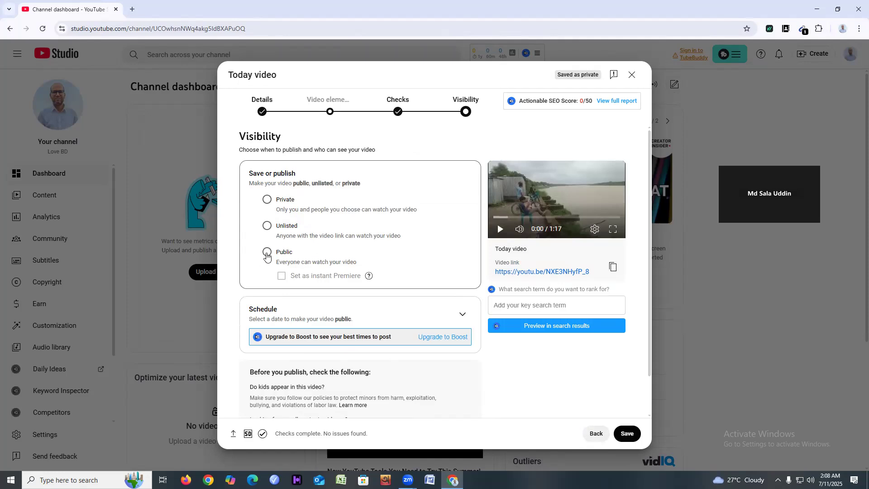
Publish the video with Public visibility, and close the publishing confirmation and the browser window.
left_click(267, 256)
scroll(382, 278, "down", 1)
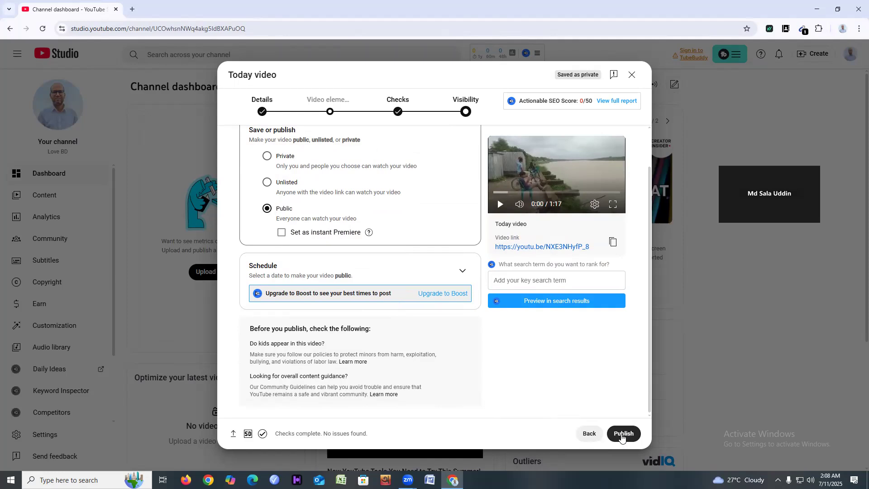
left_click(622, 434)
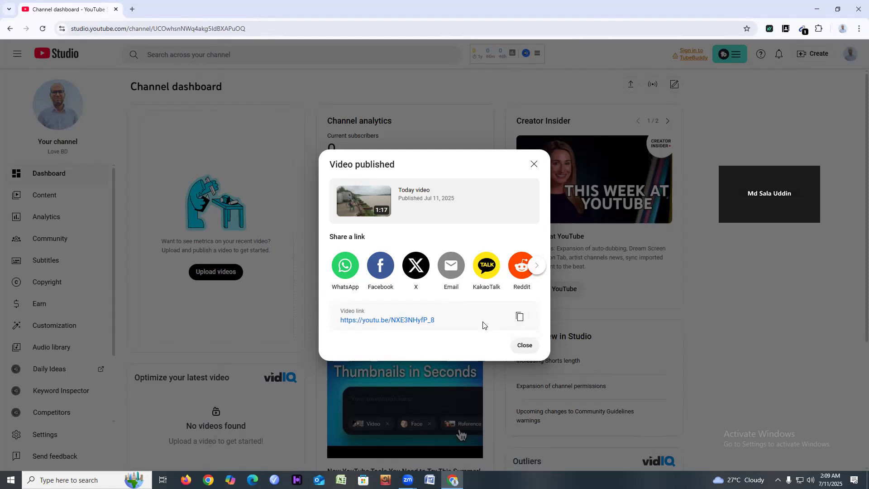
left_click(525, 346)
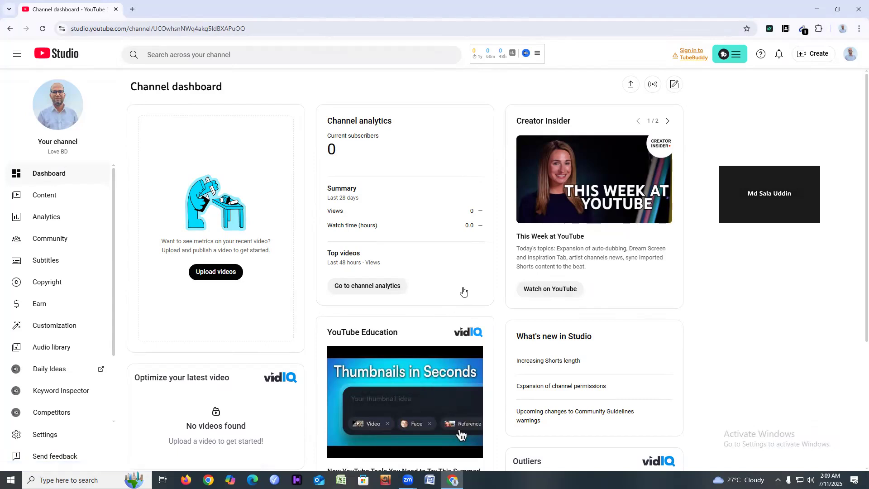
left_click(856, 10)
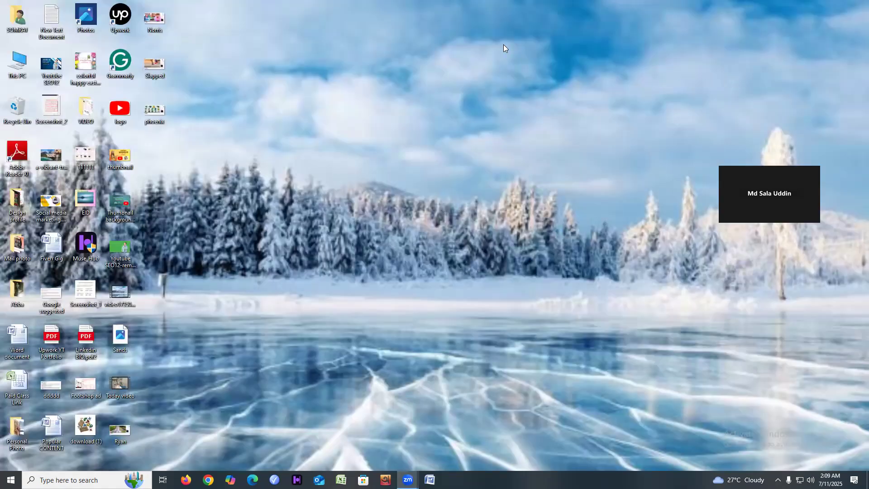